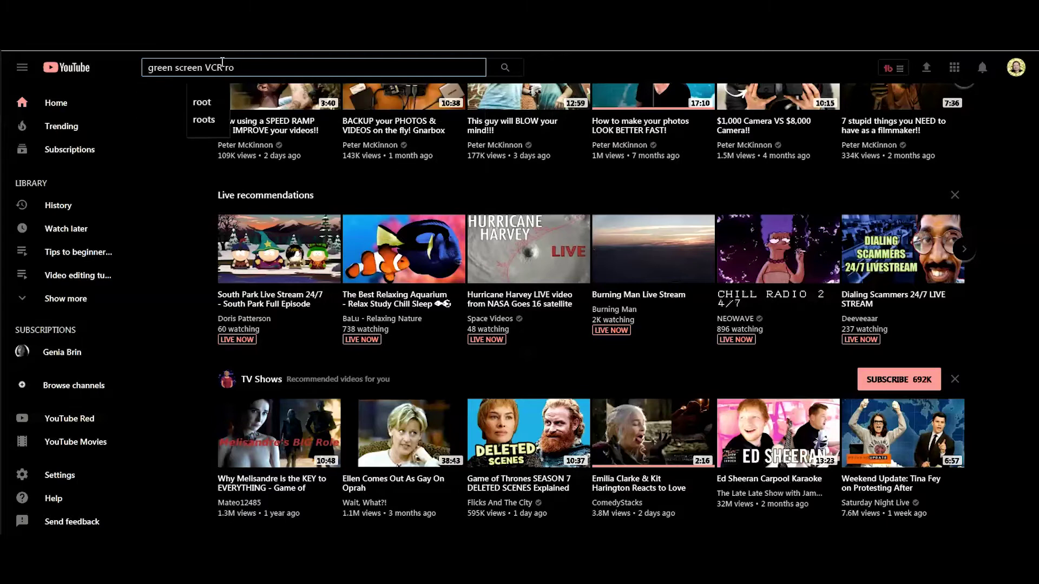
Search YouTube for 'green screen VCR royalty free' footage
{"action": "key", "text": "Return"}
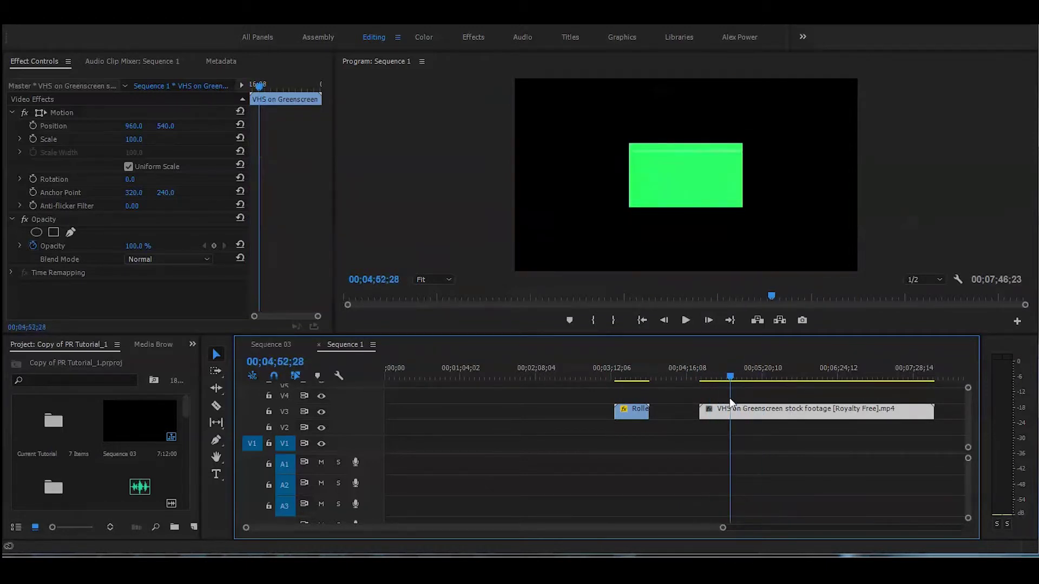
Fit the VHS clip to the frame size and scale it up to 140
{"action": "right_click", "coordinate": [744, 414]}
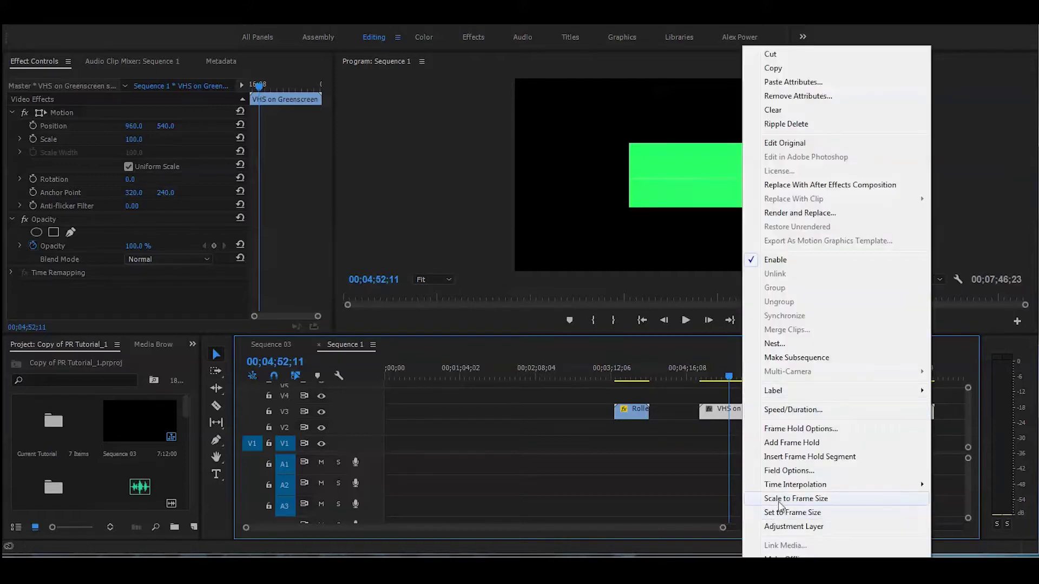
{"action": "left_click", "coordinate": [785, 512]}
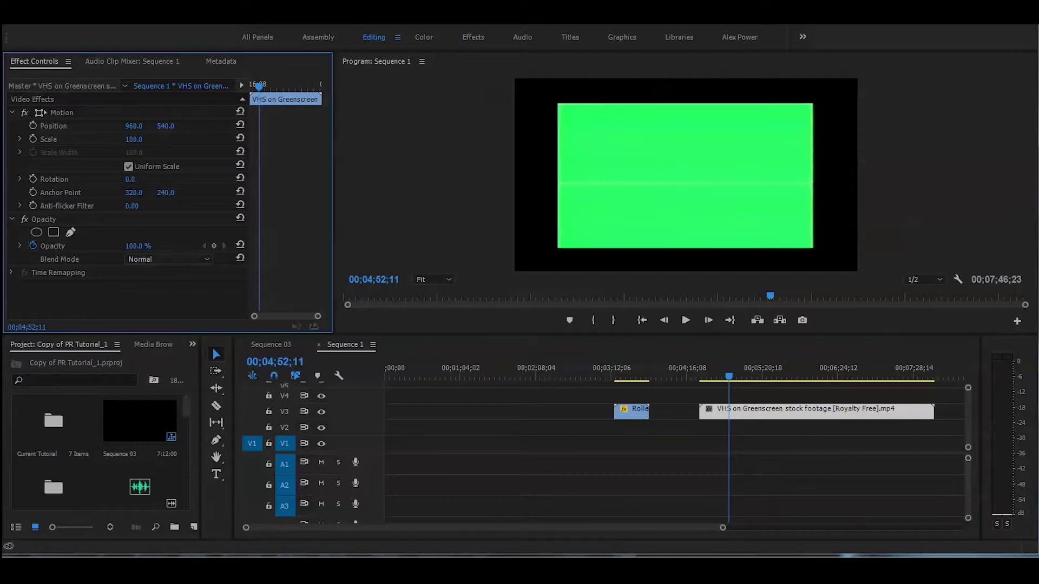
{"action": "left_click_drag", "start_coordinate": [133, 139], "coordinate": [166, 139]}
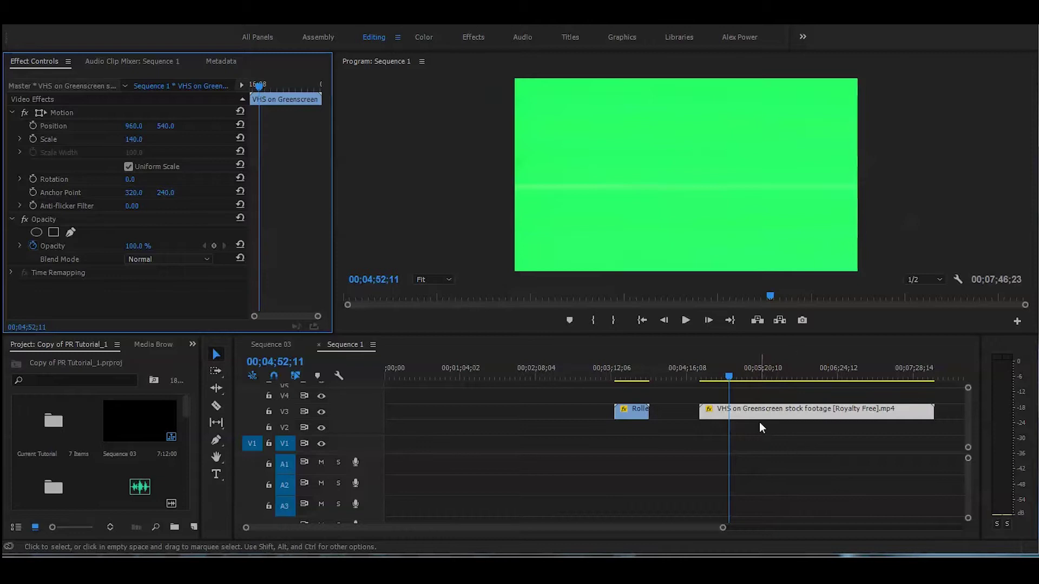
{"action": "left_click", "coordinate": [708, 375]}
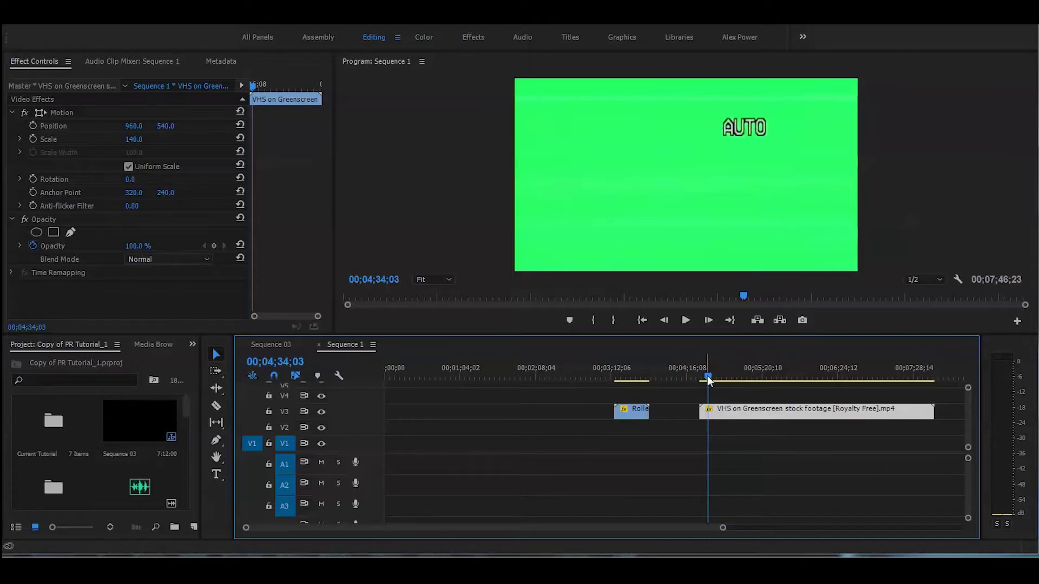
Stack the VHS clip on V4 above Rollercoaster, trim it to match, and scrub through
{"action": "left_click_drag", "start_coordinate": [707, 380], "coordinate": [707, 379]}
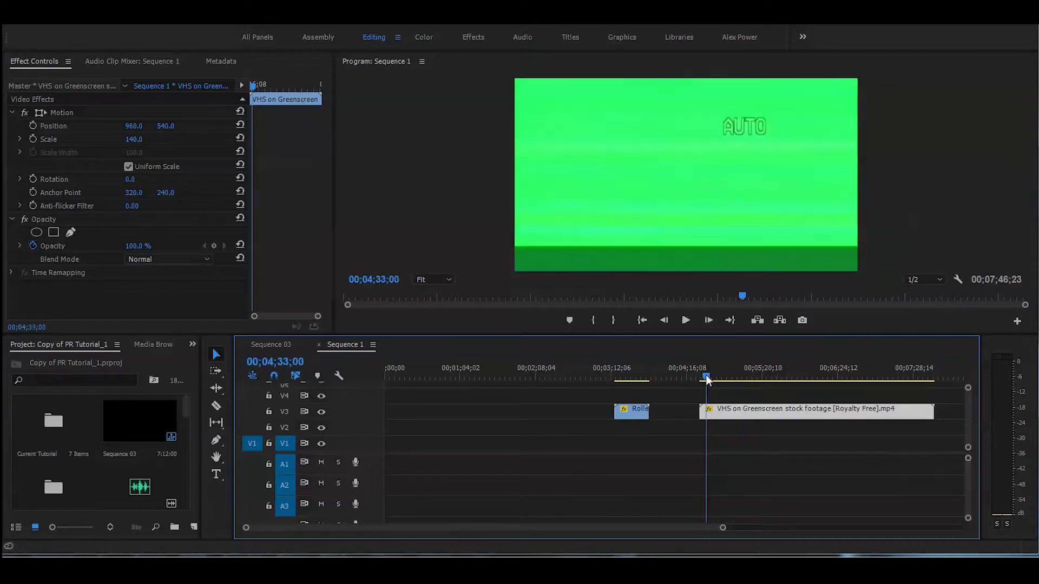
{"action": "mouse_move", "coordinate": [707, 379]}
{"action": "left_mouse_down"}
{"action": "mouse_move", "coordinate": [708, 410]}
{"action": "mouse_move", "coordinate": [668, 406]}
{"action": "left_mouse_up"}
{"action": "left_click_drag", "start_coordinate": [841, 395], "coordinate": [649, 394]}
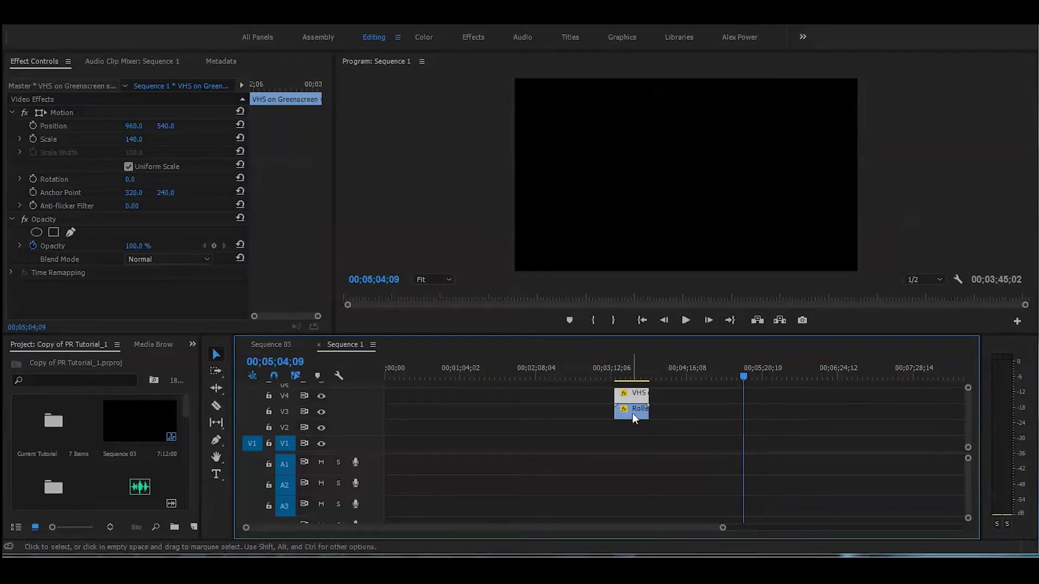
{"action": "left_click_drag", "start_coordinate": [733, 377], "coordinate": [635, 373]}
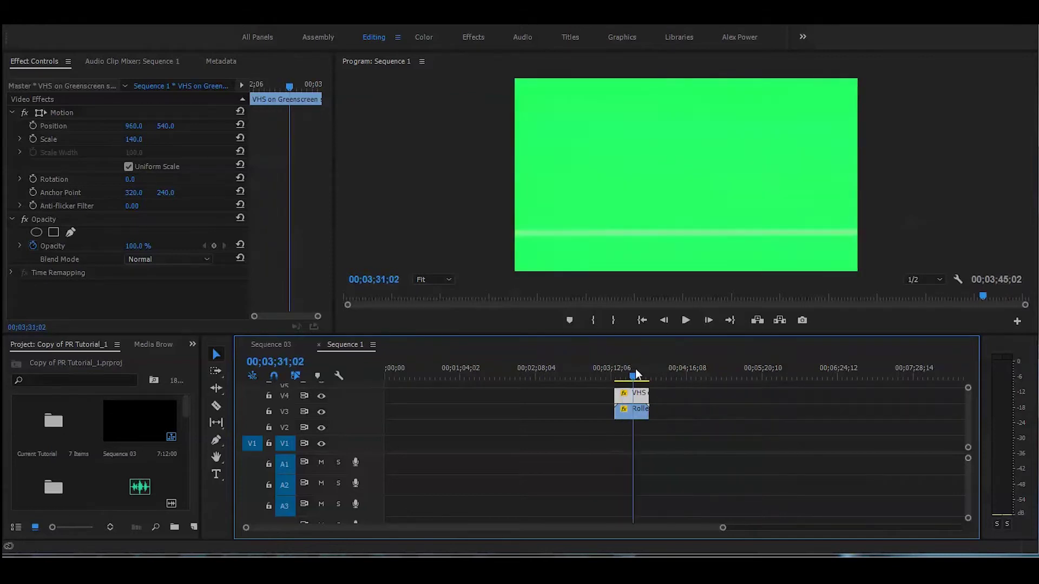
{"action": "left_click_drag", "start_coordinate": [634, 374], "coordinate": [636, 374]}
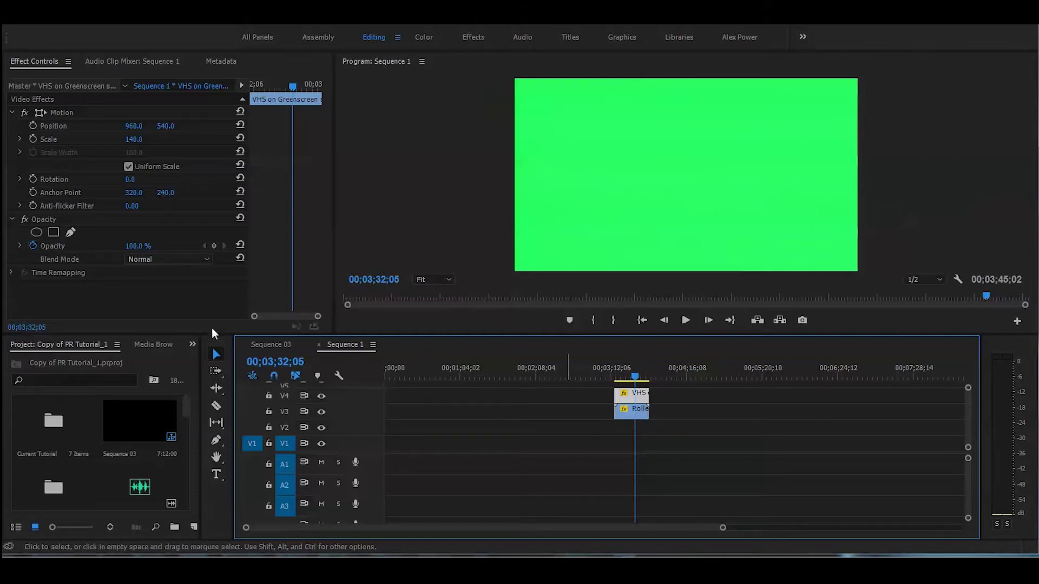
Apply the Ultra Key effect from the Effects panel to the VHS clip
{"action": "key", "text": "shift+7"}
{"action": "left_click", "coordinate": [59, 362]}
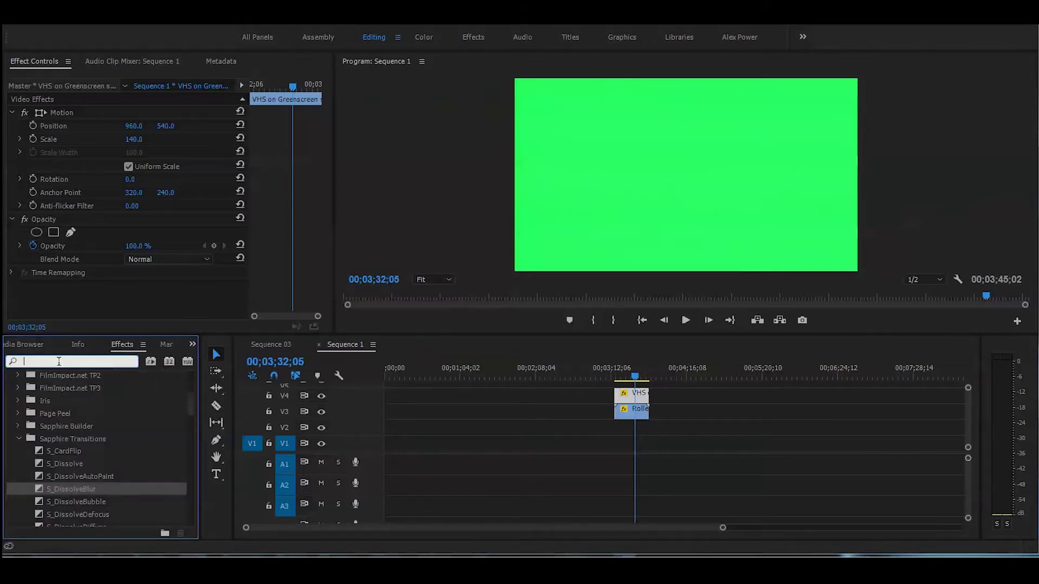
{"action": "type", "text": "ultra"}
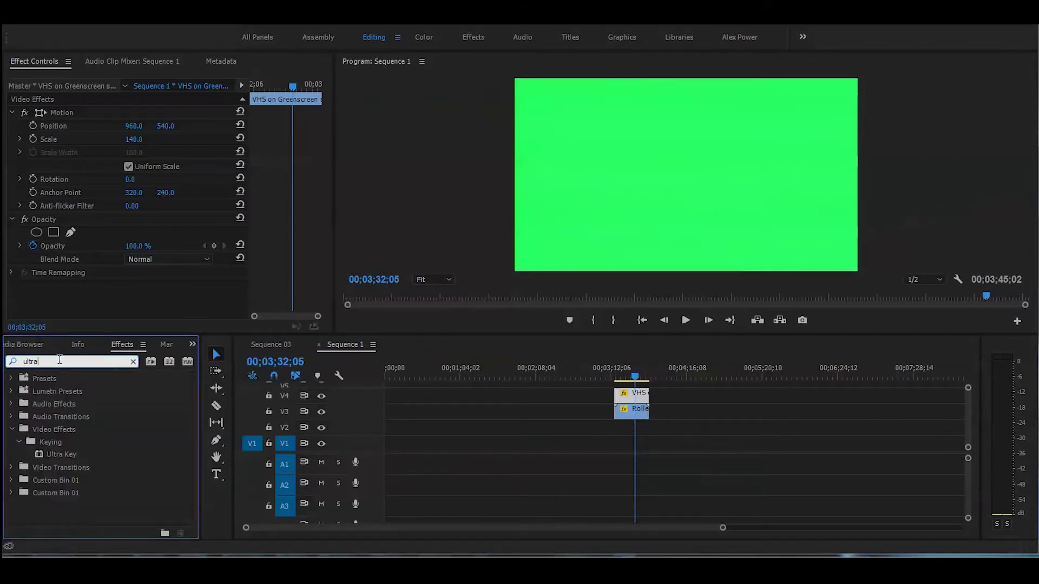
{"action": "left_click", "coordinate": [41, 457]}
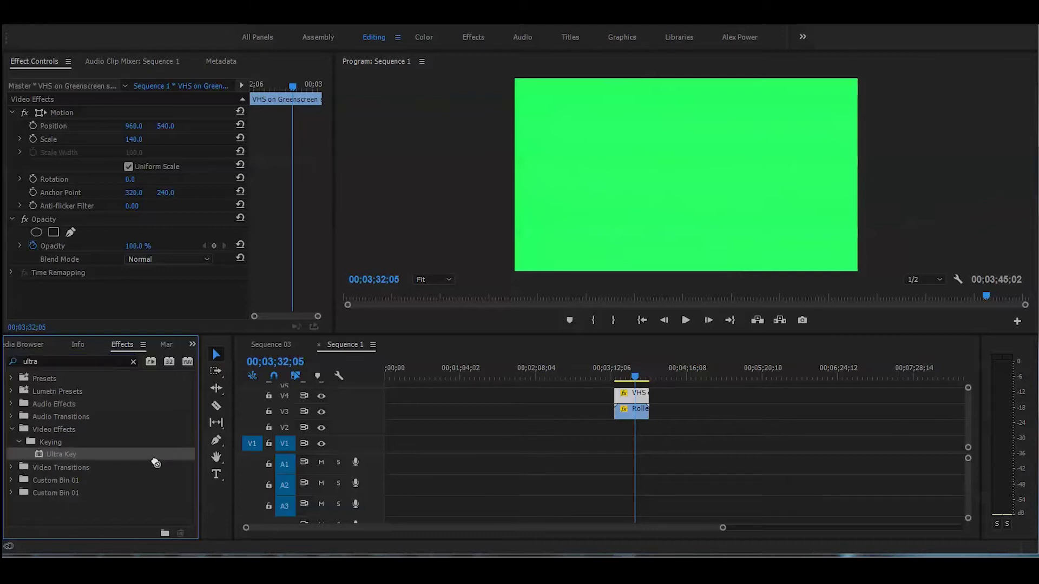
{"action": "left_click_drag", "start_coordinate": [156, 463], "coordinate": [637, 396]}
{"action": "scroll", "coordinate": [323, 167], "scroll_direction": "down", "scroll_amount": 3}
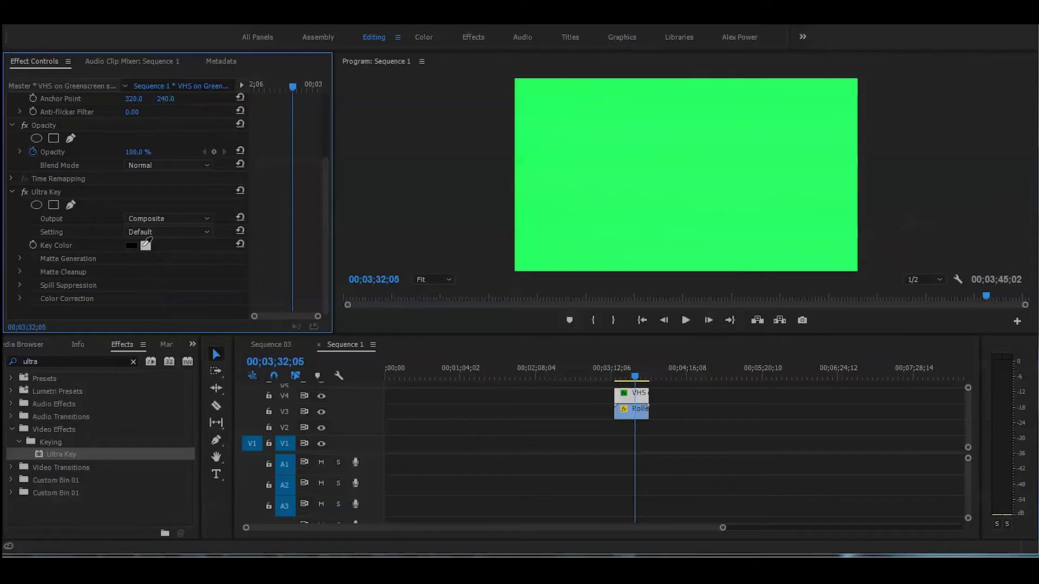
Sample the green screen as Ultra Key's key colour and play back the keyed footage
{"action": "left_click_drag", "start_coordinate": [148, 241], "coordinate": [598, 182]}
{"action": "left_click_drag", "start_coordinate": [635, 379], "coordinate": [617, 381]}
{"action": "key", "text": "space"}
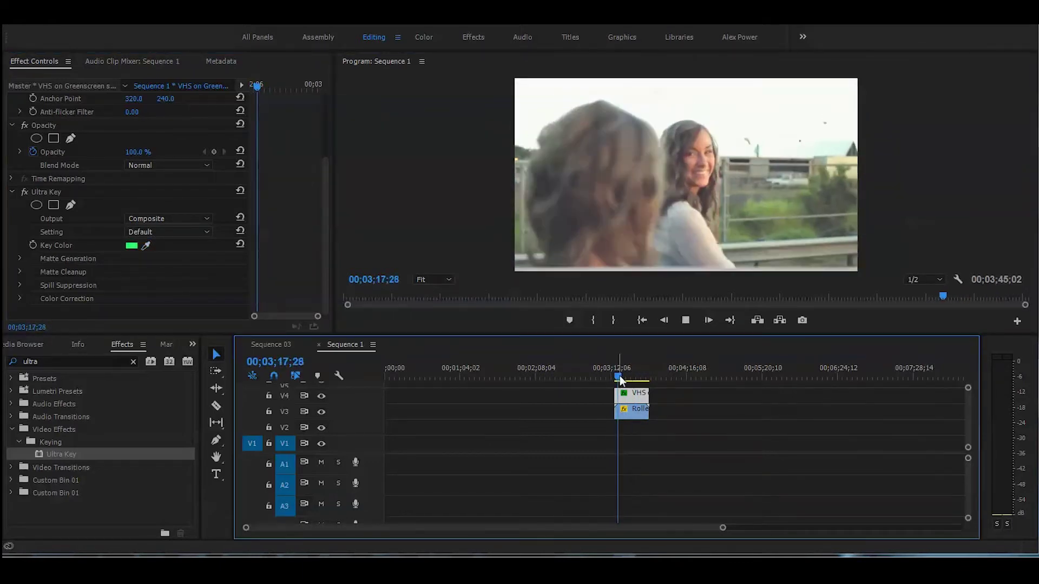
{"action": "left_click", "coordinate": [685, 320]}
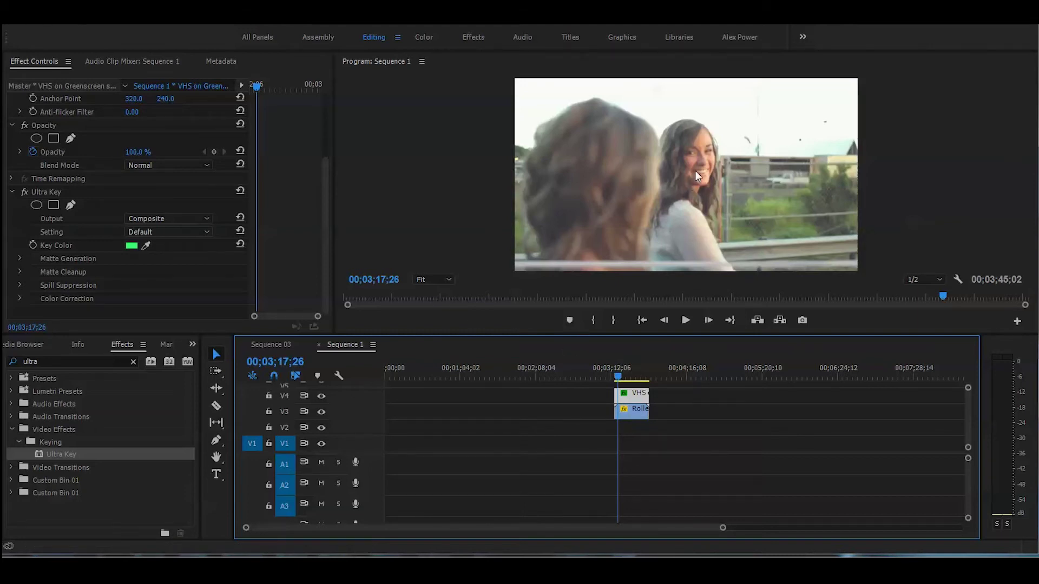
{"action": "left_click", "coordinate": [623, 378]}
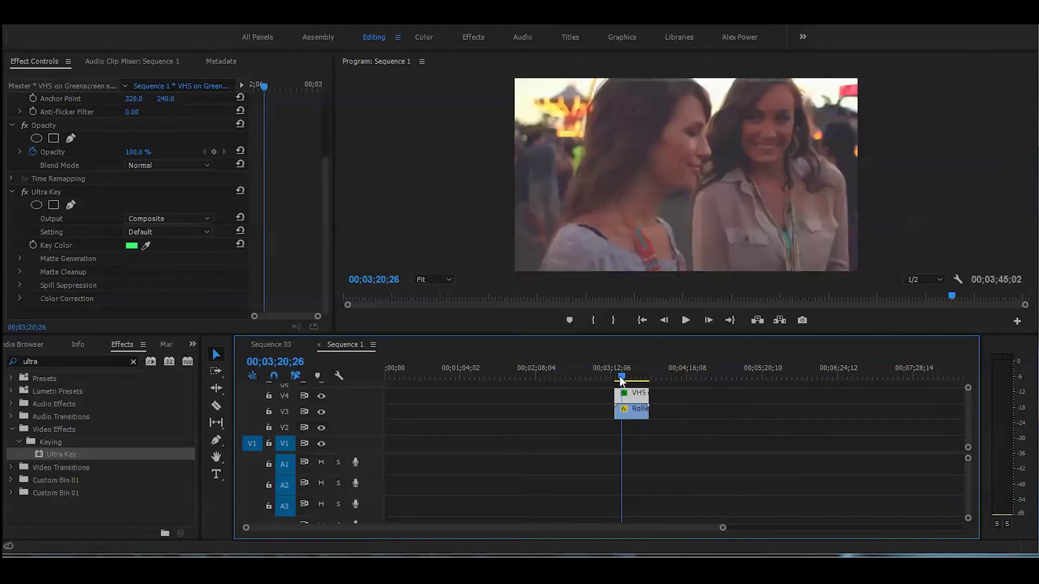
{"action": "left_click_drag", "start_coordinate": [623, 379], "coordinate": [620, 380]}
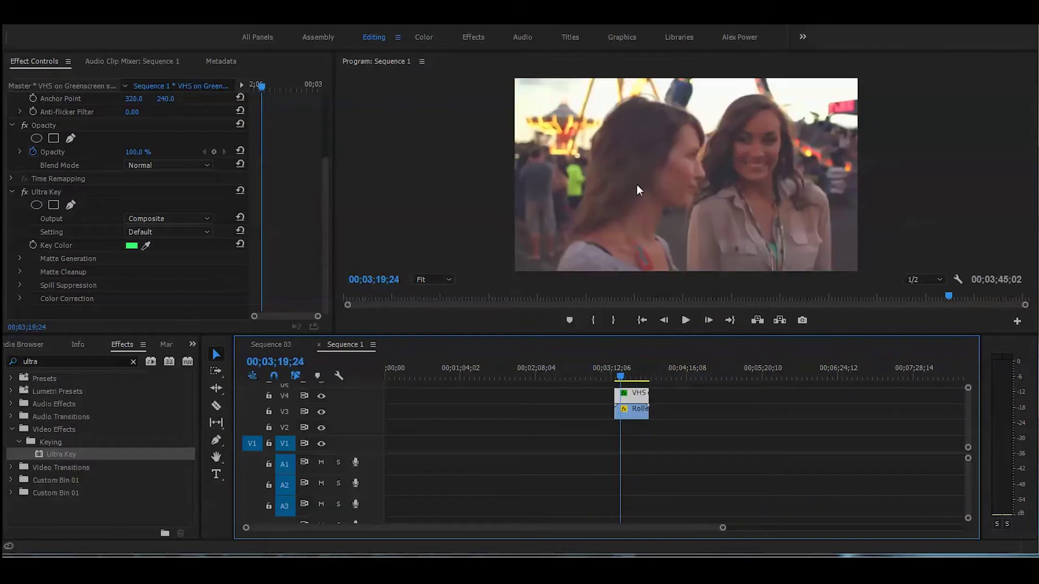
Add Noise to the Rollercoaster clip at 18% amount and preview the grain
{"action": "left_click", "coordinate": [51, 362]}
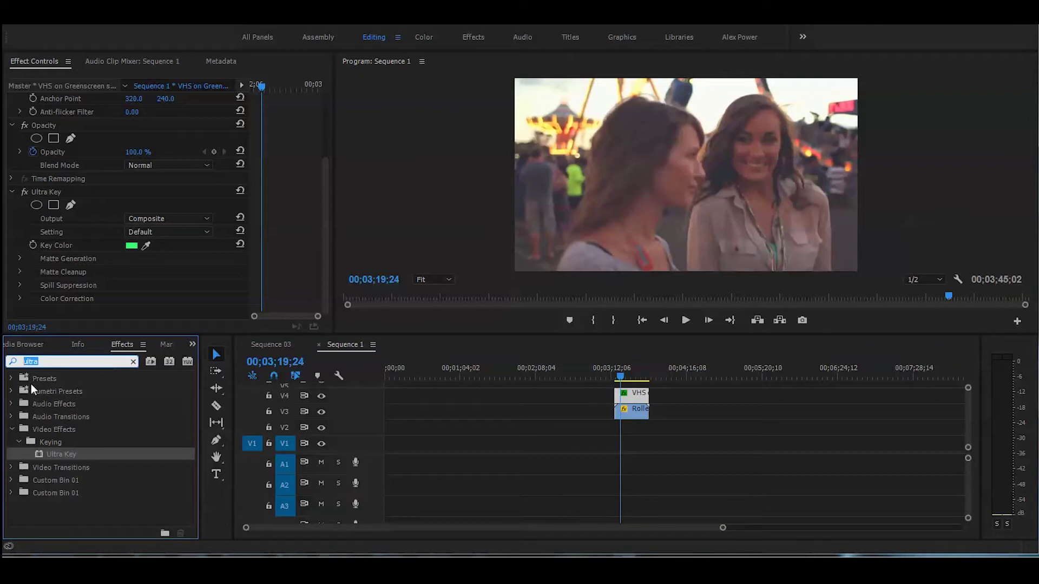
{"action": "type", "text": "noise"}
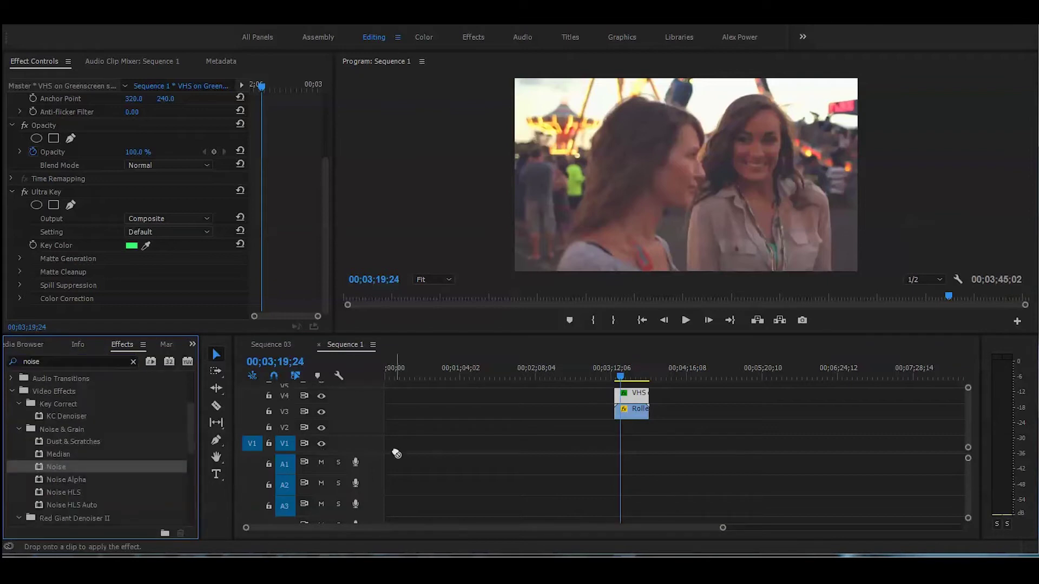
{"action": "left_click_drag", "start_coordinate": [238, 481], "coordinate": [641, 418]}
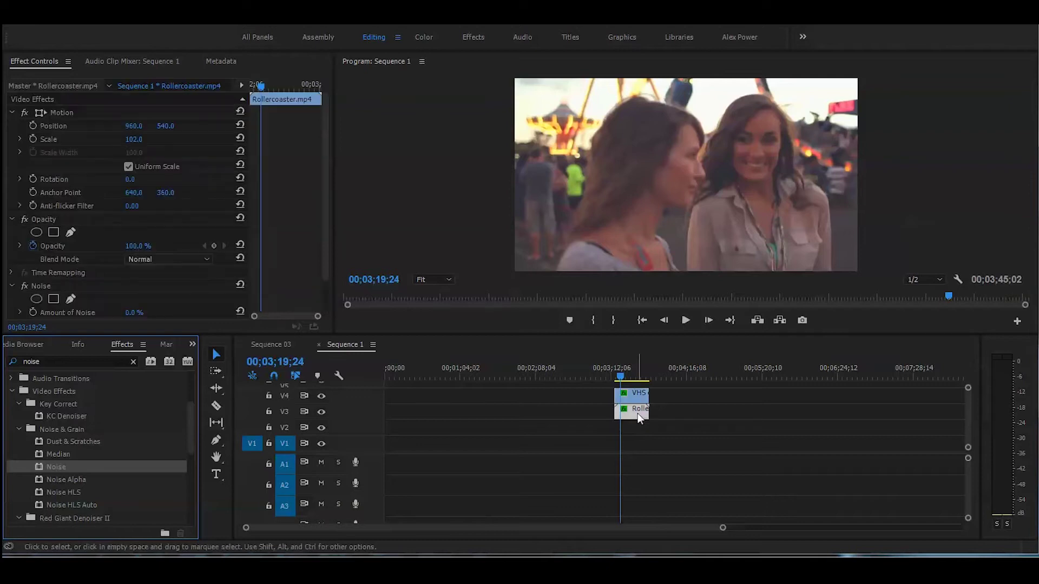
{"action": "left_click", "coordinate": [617, 371]}
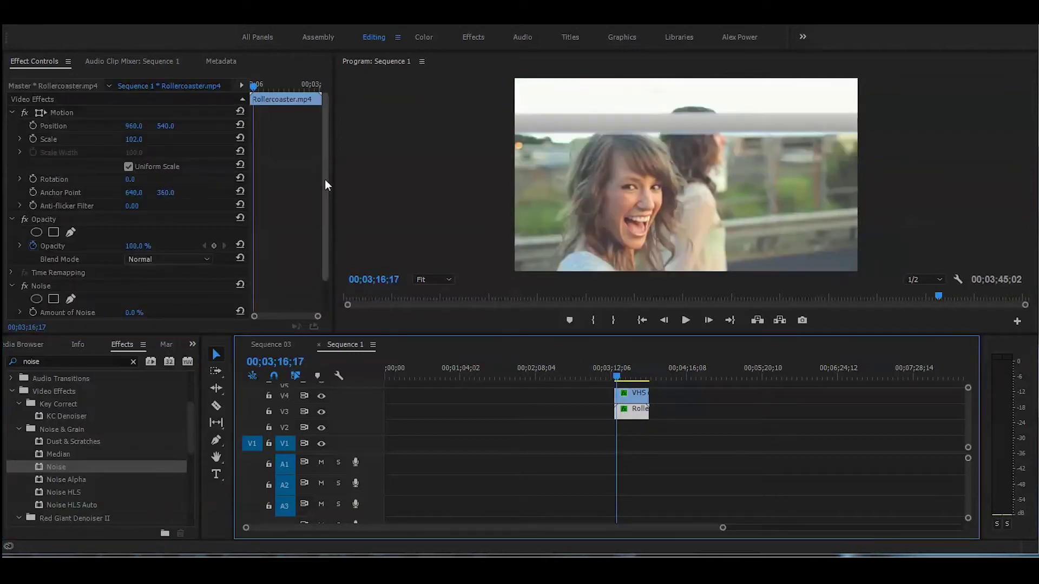
{"action": "scroll", "coordinate": [324, 180], "scroll_direction": "down", "scroll_amount": 2}
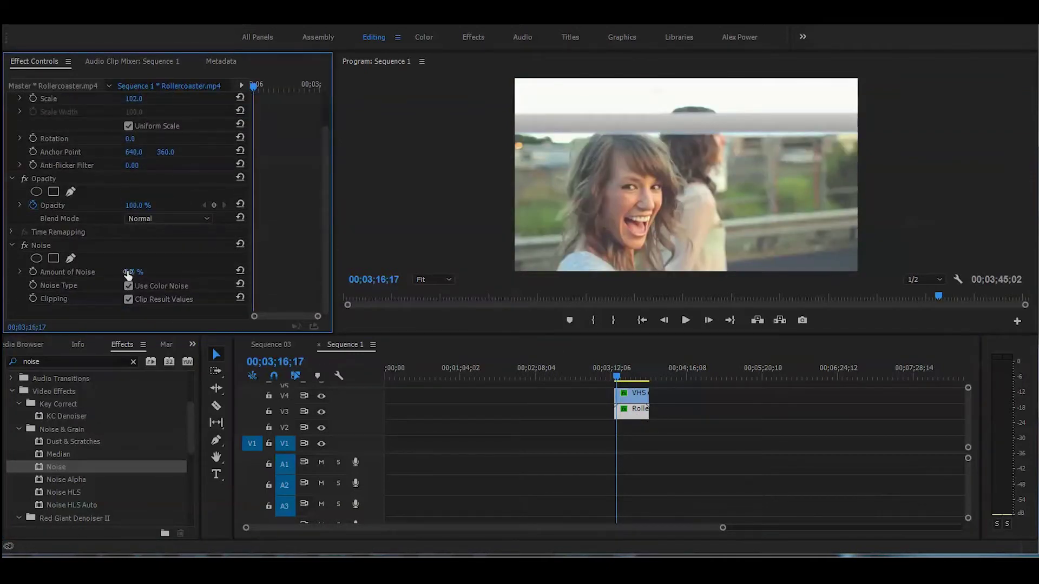
{"action": "left_click_drag", "start_coordinate": [135, 272], "coordinate": [157, 272]}
{"action": "left_click", "coordinate": [619, 375]}
{"action": "key", "text": "space"}
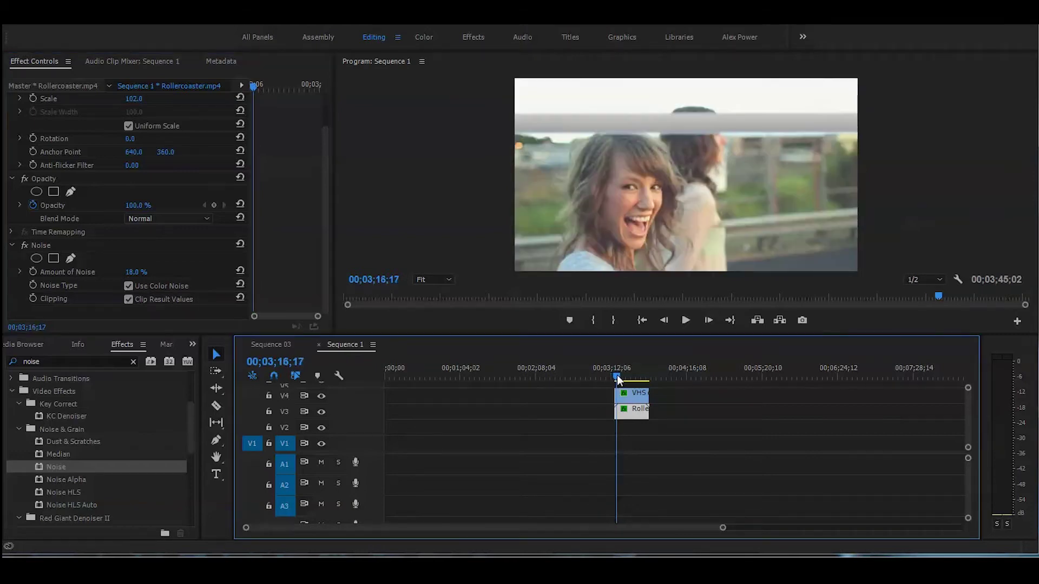
{"action": "key", "text": "space"}
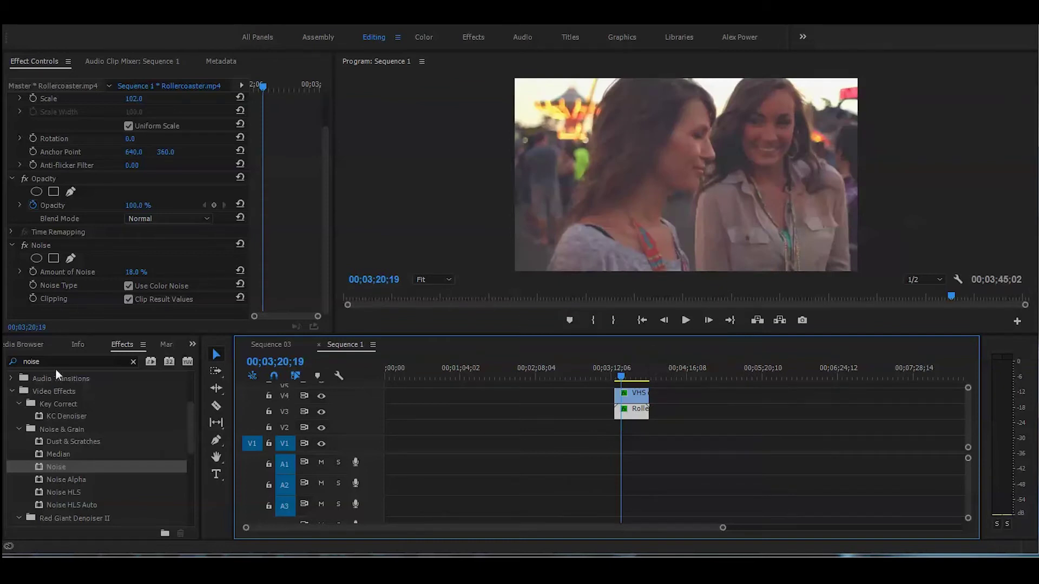
Apply the Channel Blur effect to the Rollercoaster clip
{"action": "left_click", "coordinate": [33, 361]}
{"action": "type", "text": "channel"}
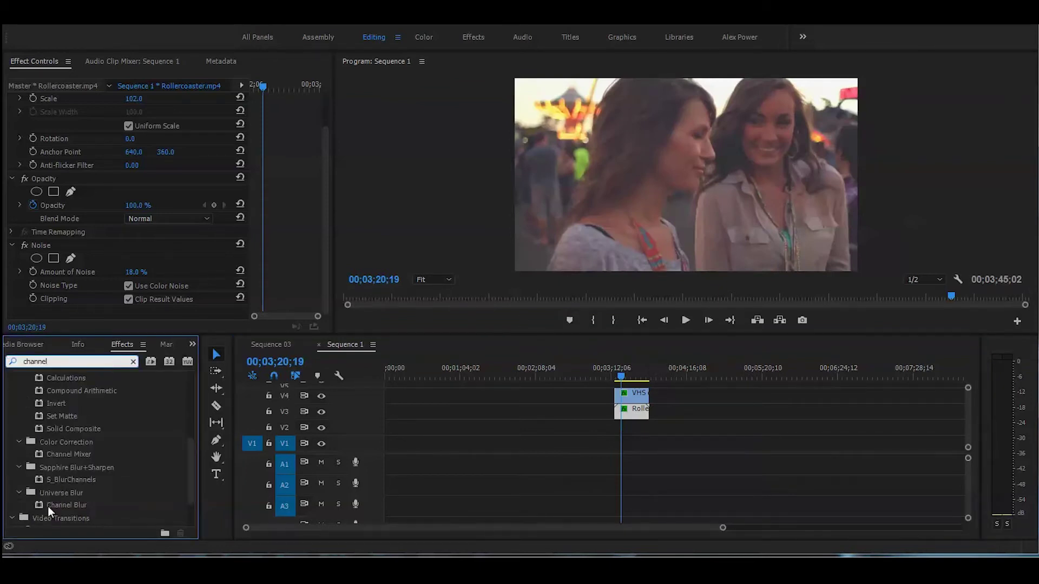
{"action": "left_click_drag", "start_coordinate": [52, 502], "coordinate": [647, 420]}
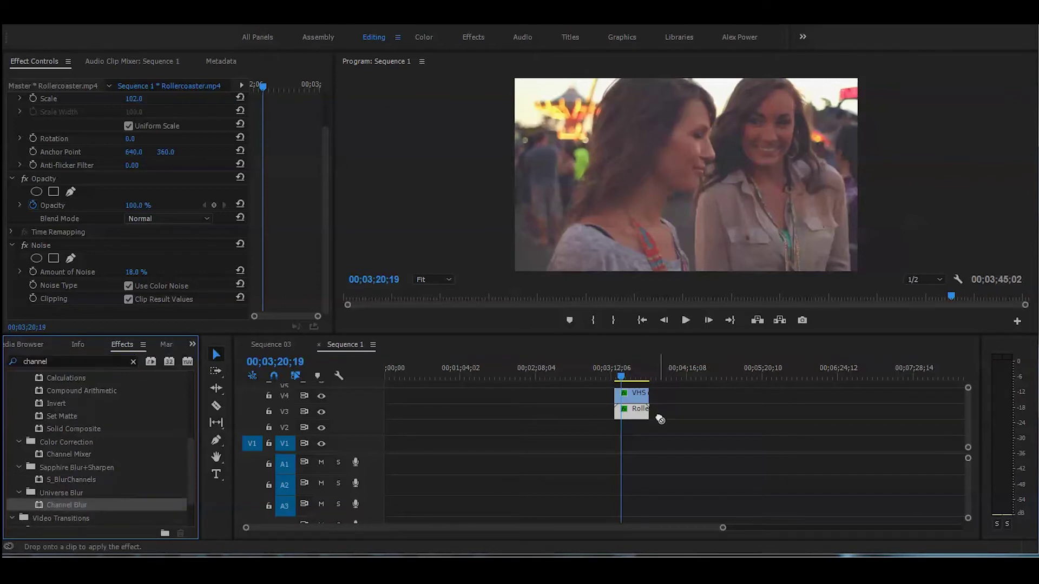
{"action": "left_click_drag", "start_coordinate": [648, 420], "coordinate": [645, 413]}
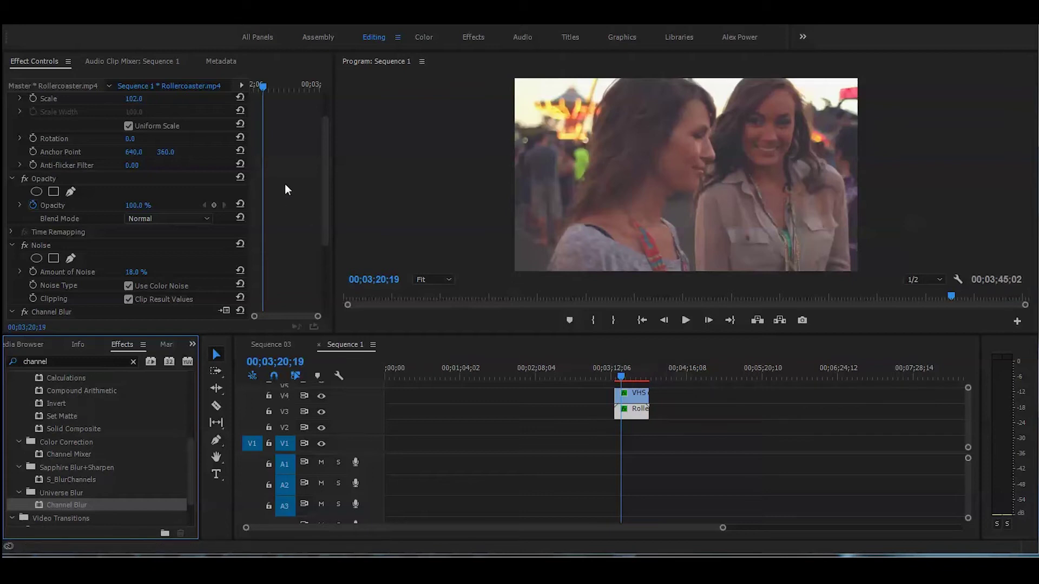
{"action": "left_click_drag", "start_coordinate": [324, 166], "coordinate": [325, 254]}
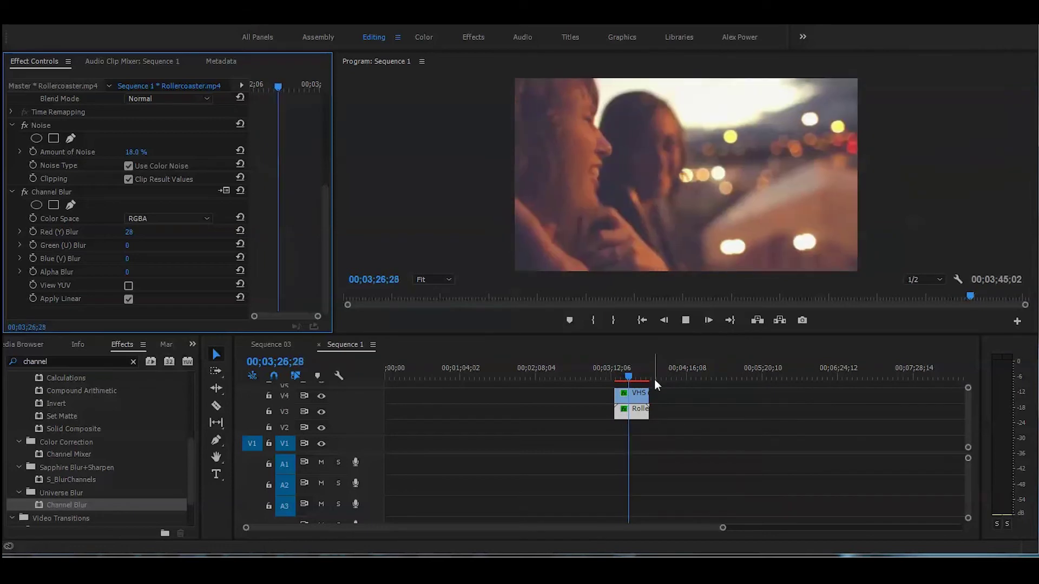
{"action": "key", "text": "space"}
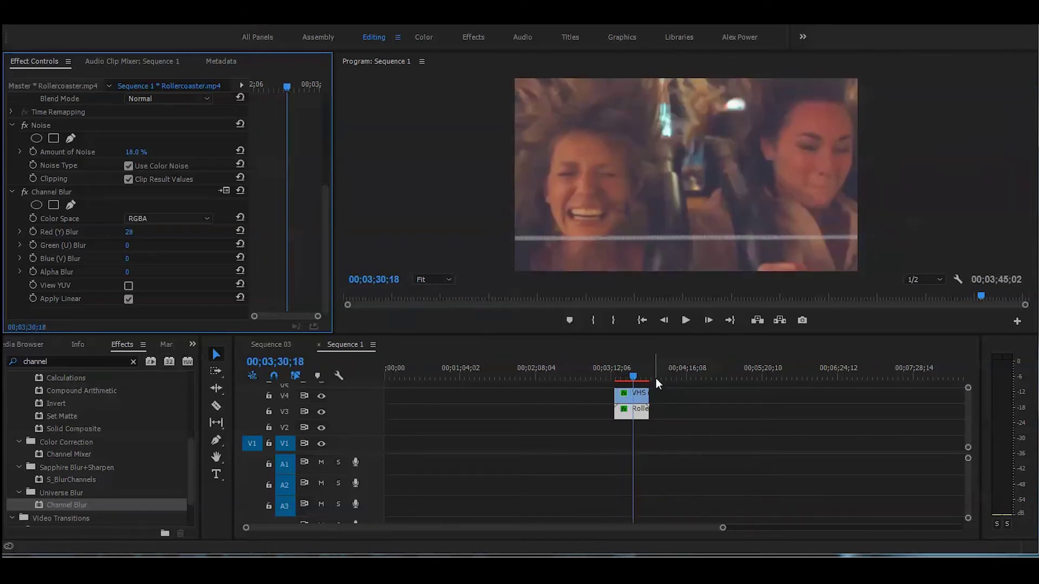